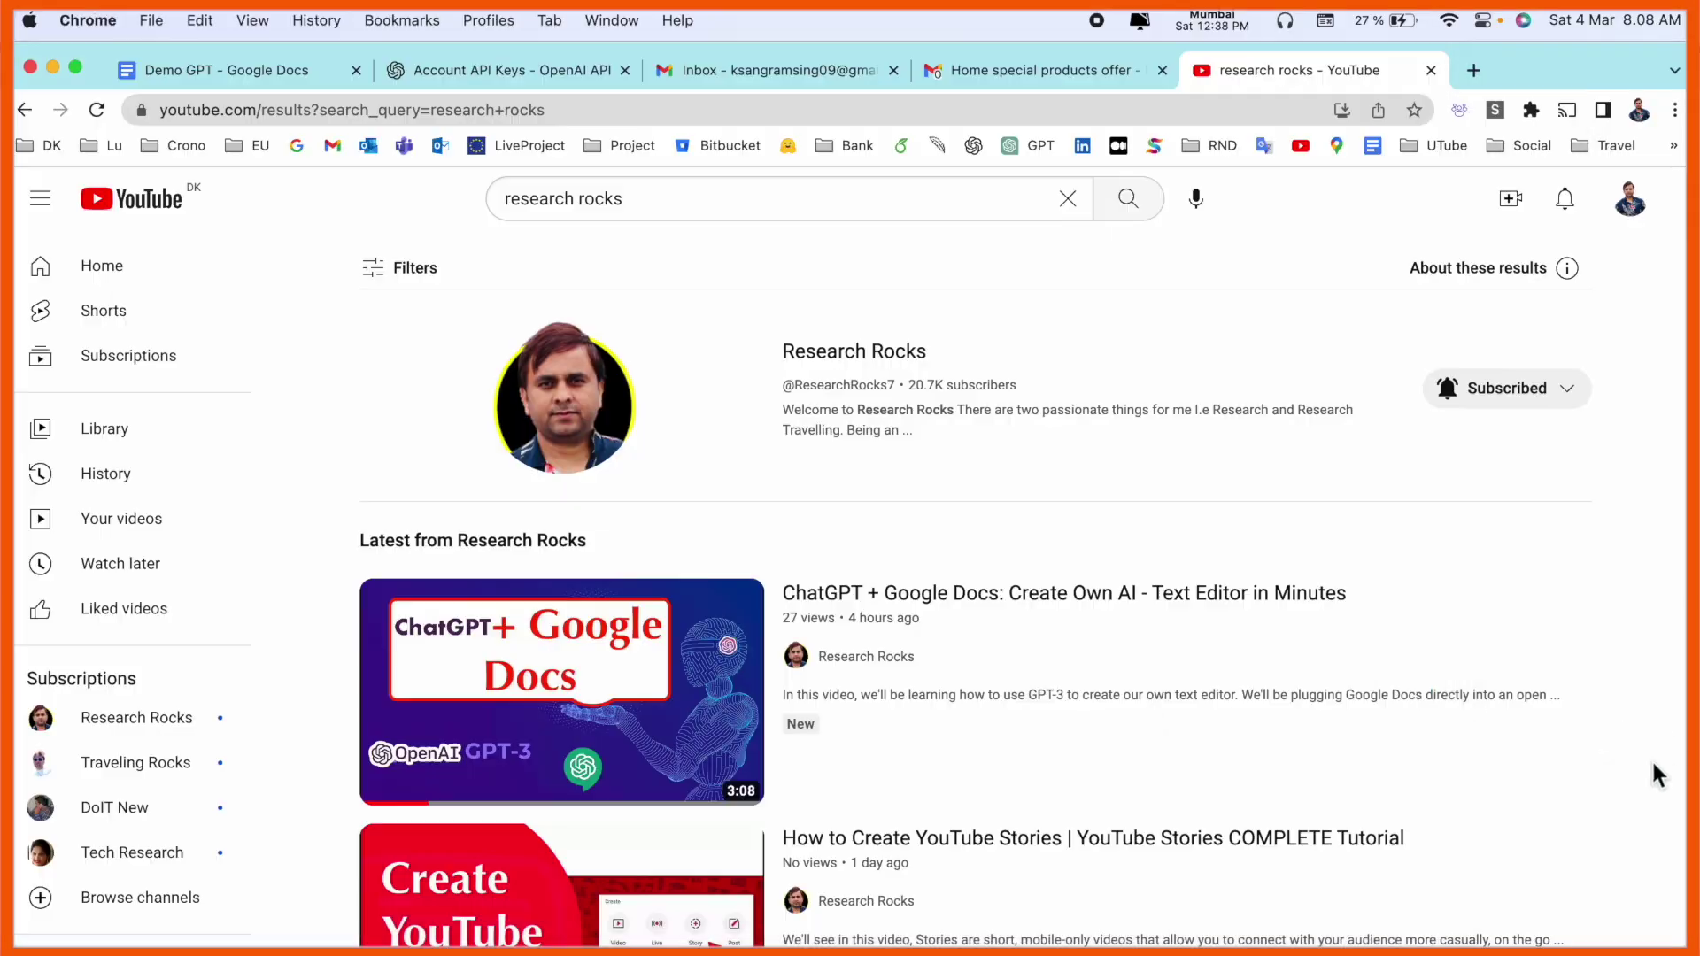
Open the Research Rocks channel from the YouTube search results.
{"action": "left_click", "coordinate": [928, 365]}
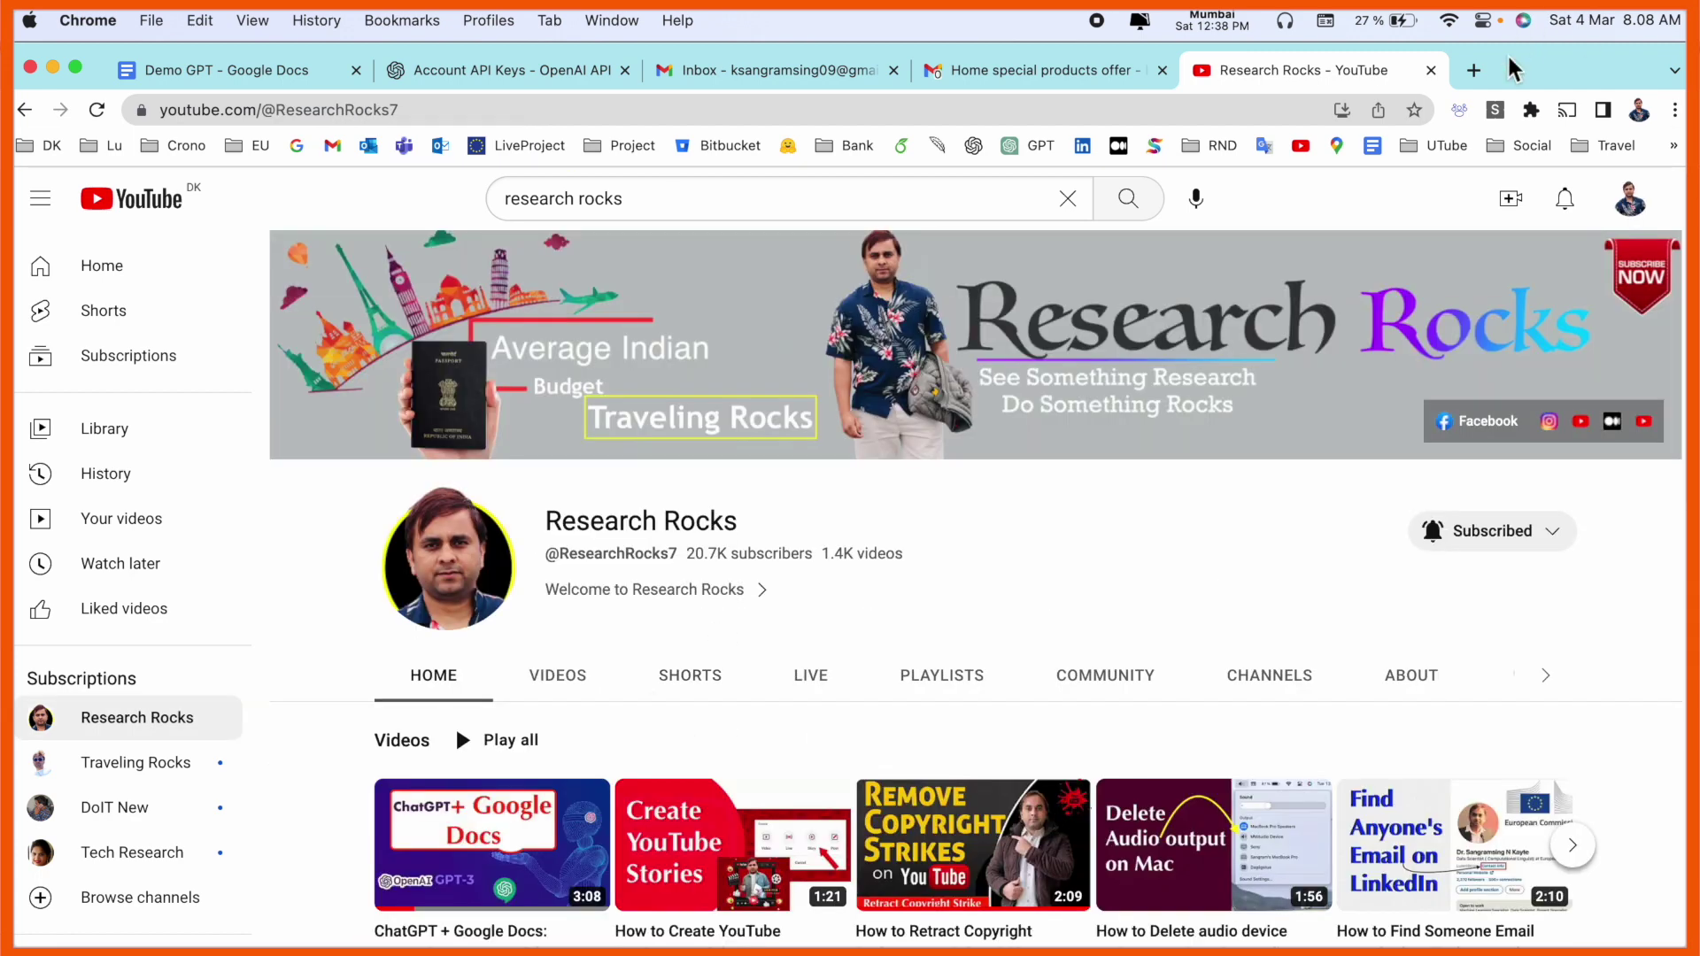
Open Google in a new tab and bring up Chrome's main menu.
{"action": "left_click", "coordinate": [1473, 69]}
{"action": "left_click", "coordinate": [785, 625]}
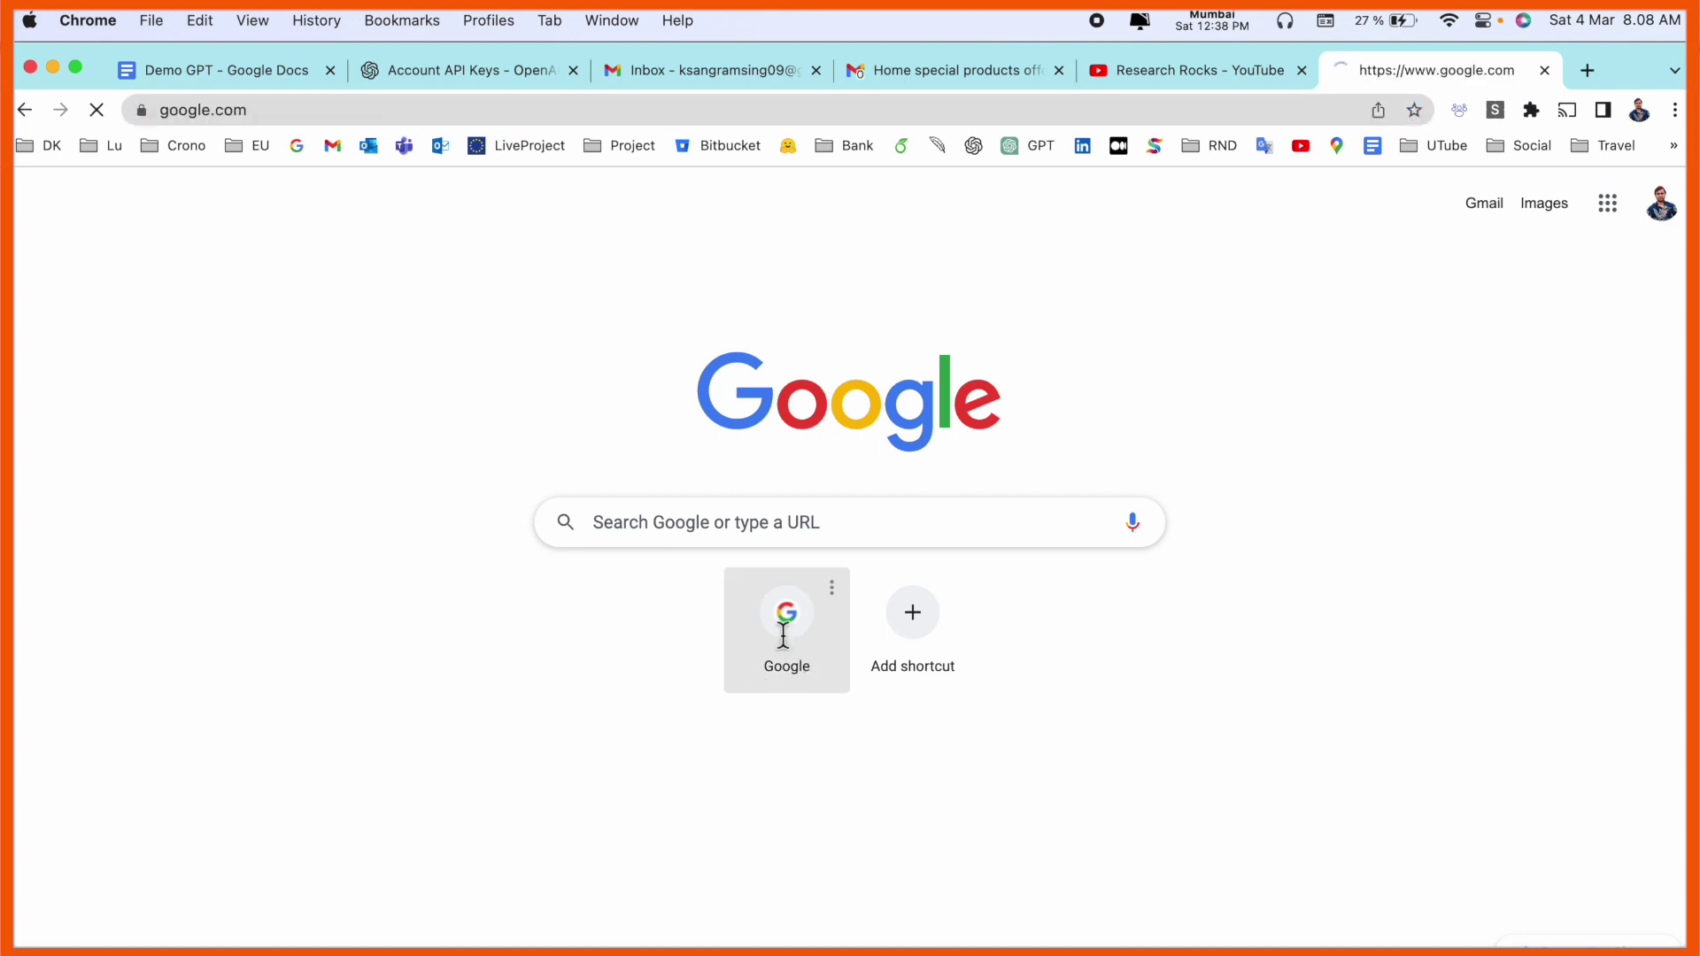
{"action": "left_click", "coordinate": [1673, 109]}
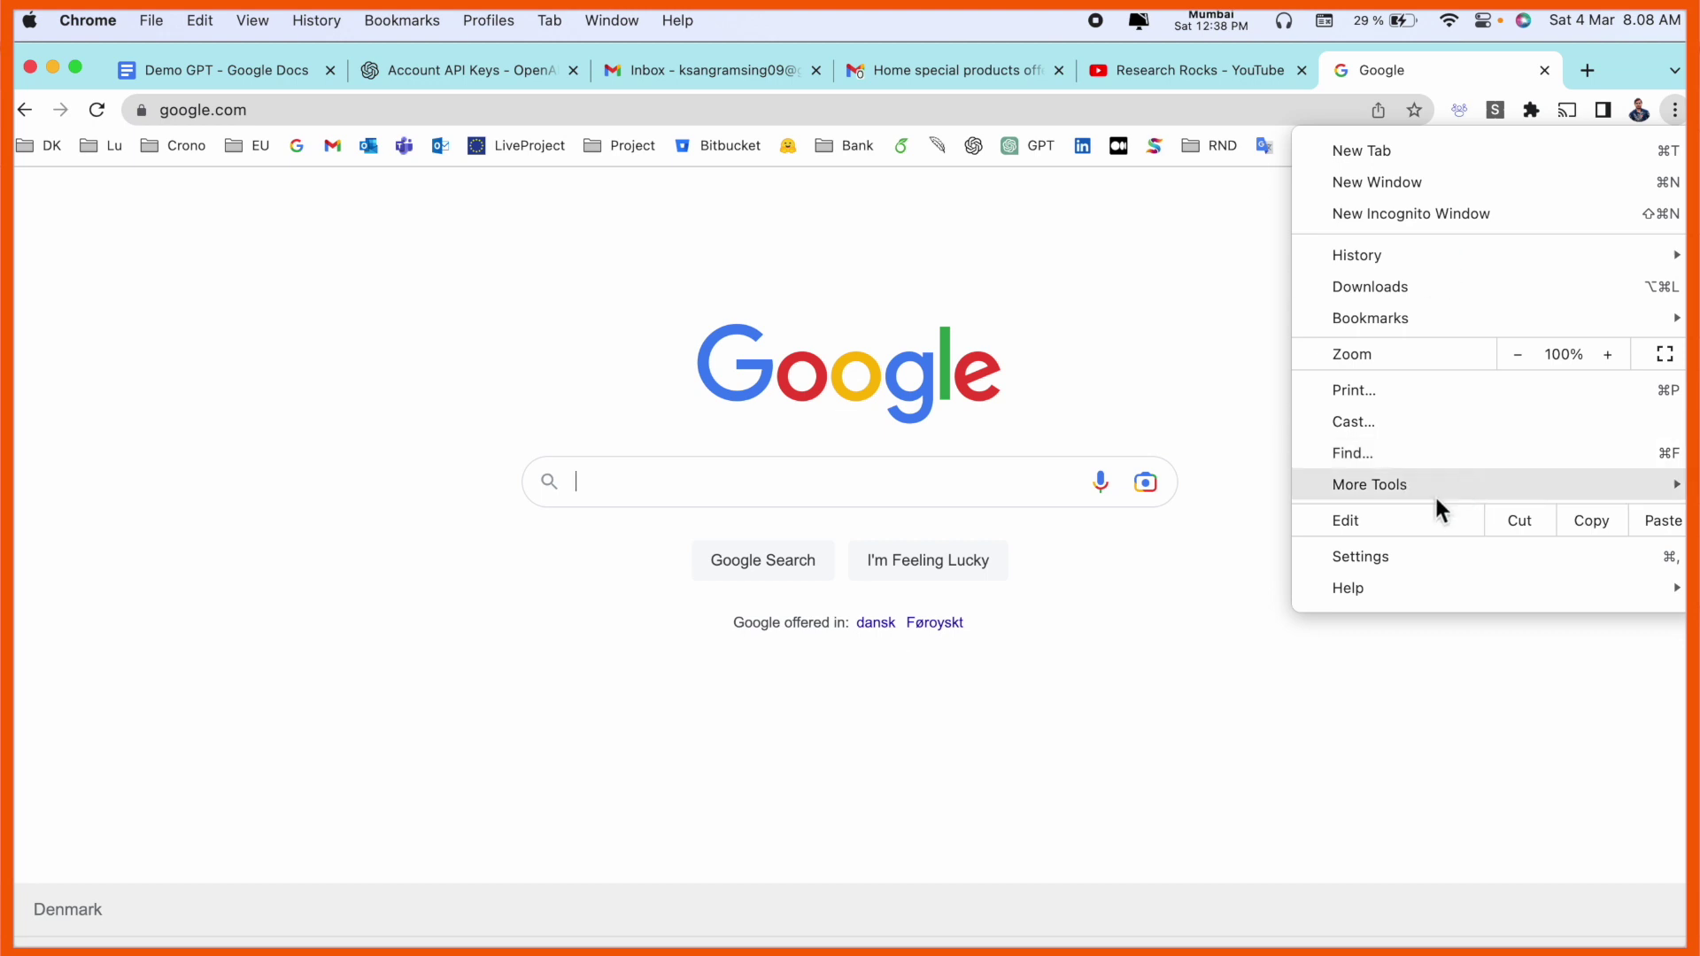
{"action": "mouse_move", "coordinate": [1370, 485]}
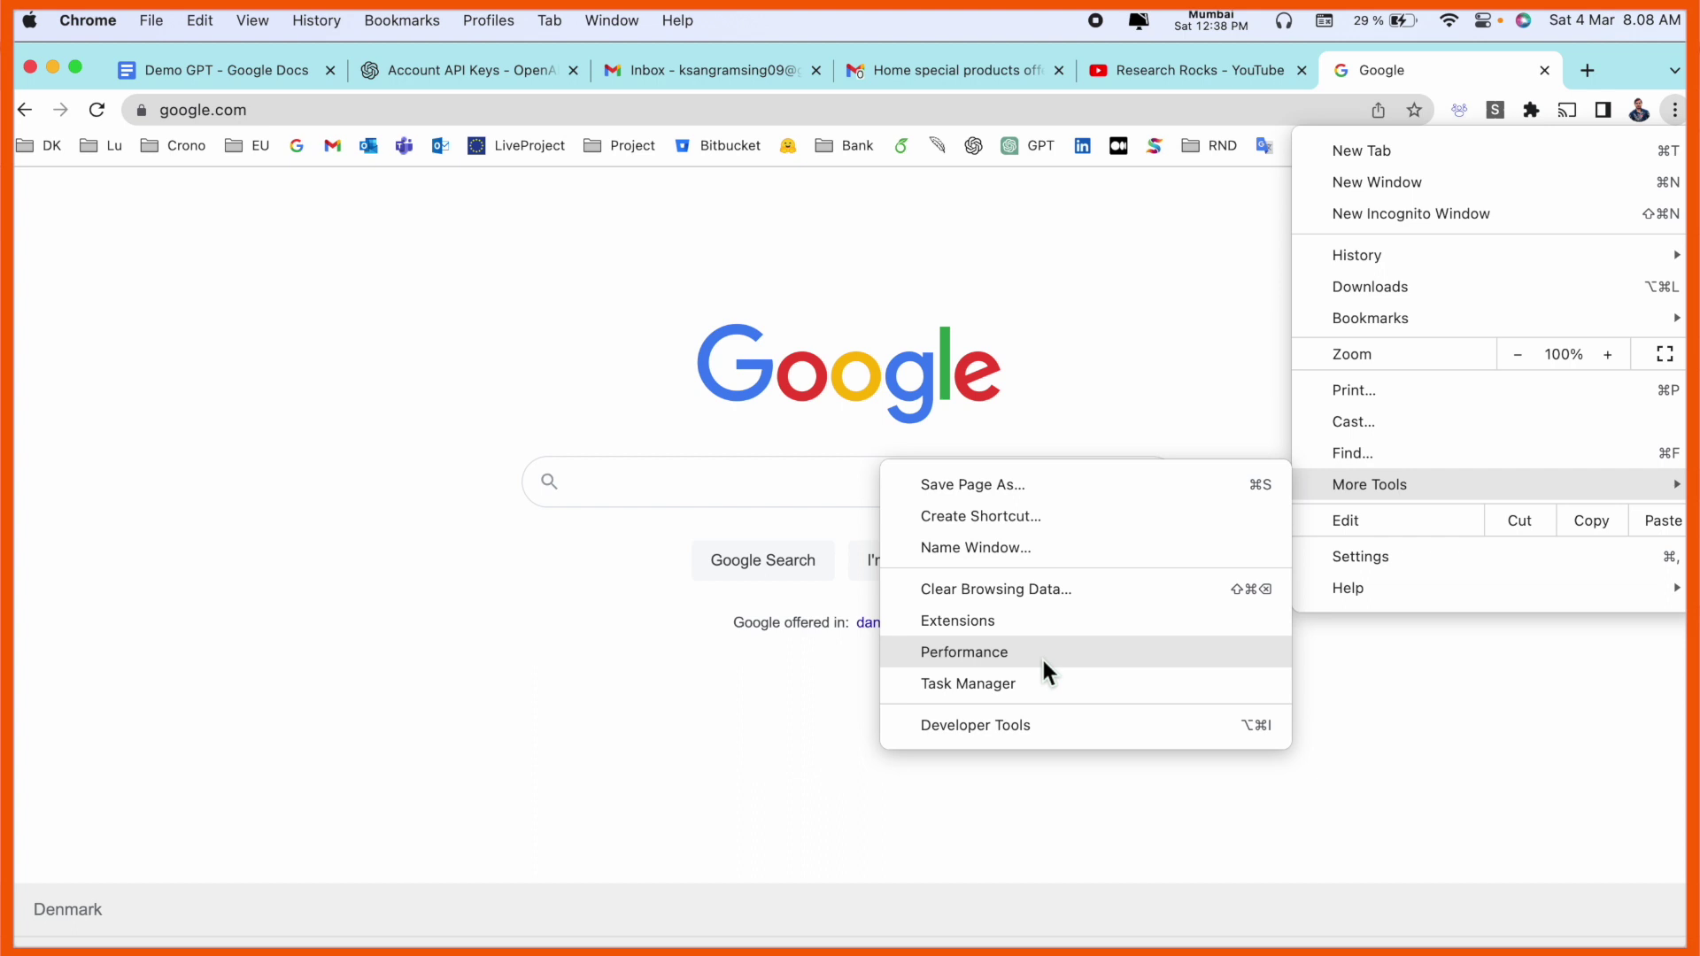
Go to More Tools > Performance and switch Memory Saver on.
{"action": "left_click", "coordinate": [1041, 656]}
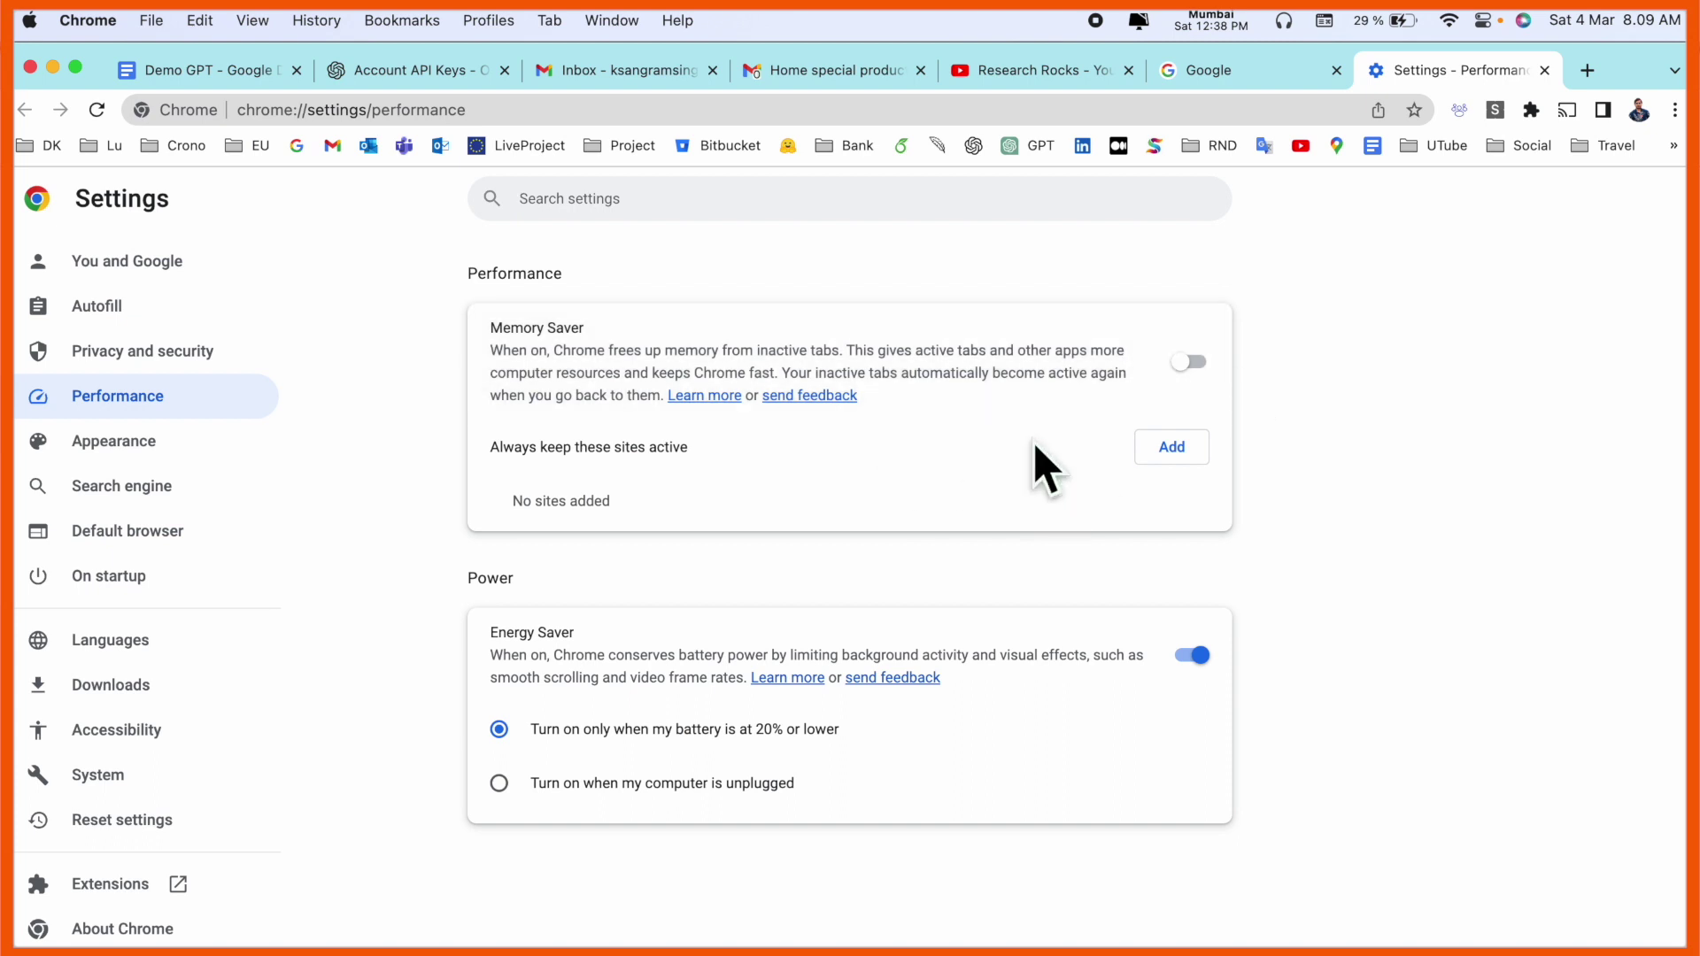
{"action": "left_click", "coordinate": [1193, 363]}
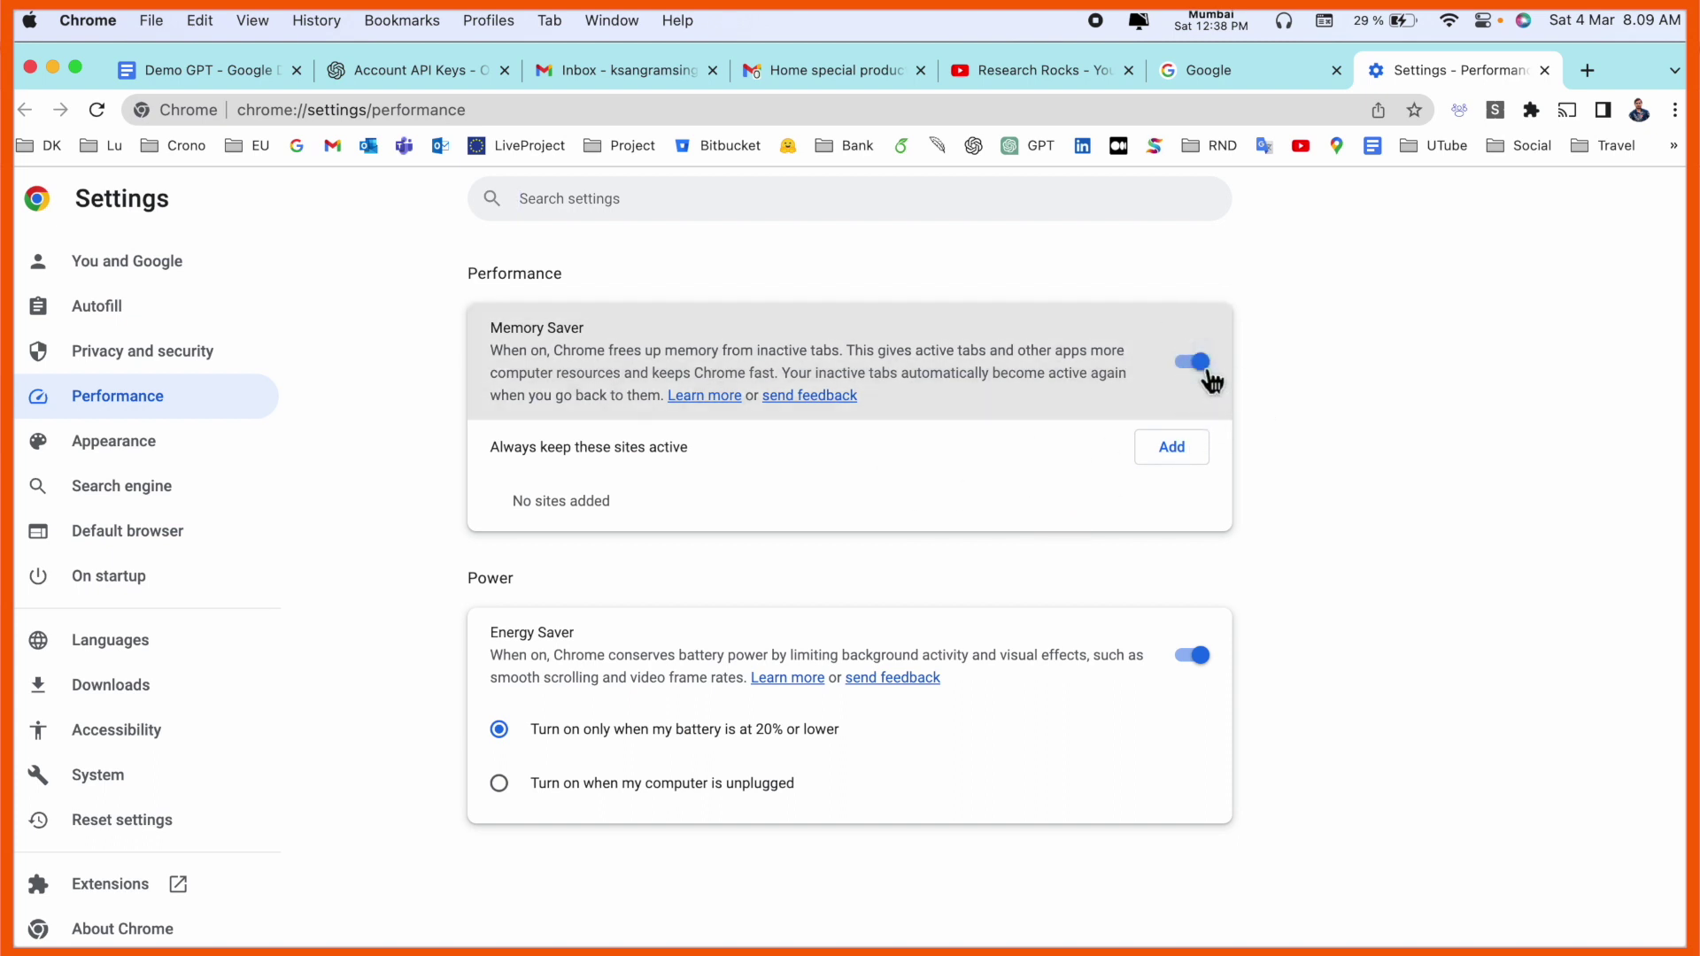